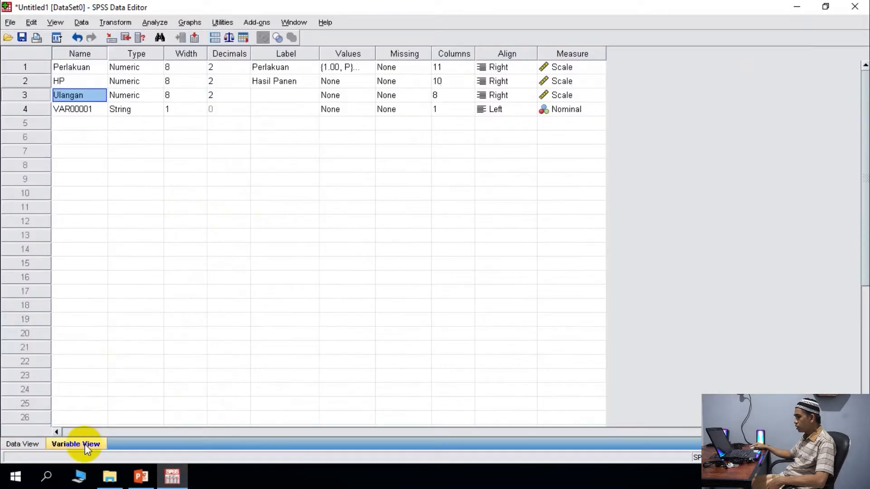
# - Delete the unused VAR00001 variable and return to the data values
pyautogui.click(35, 110)
pyautogui.rightClick(36, 110)
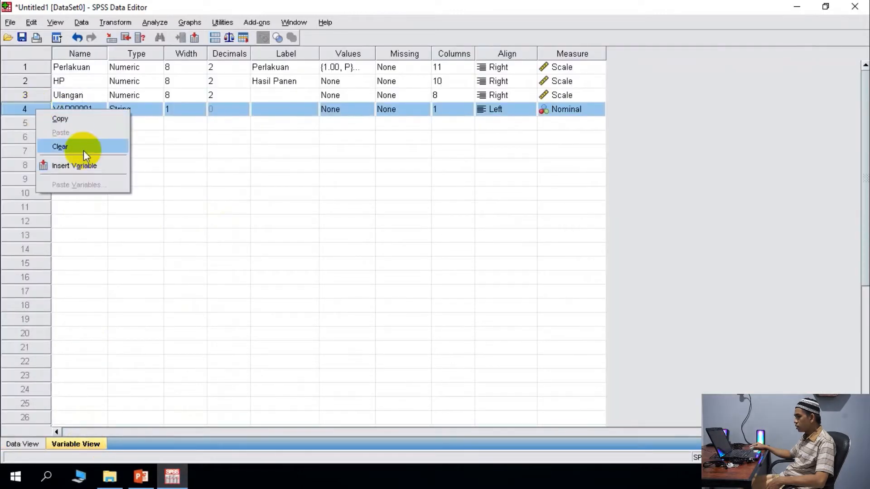
pyautogui.click(85, 149)
pyautogui.click(22, 444)
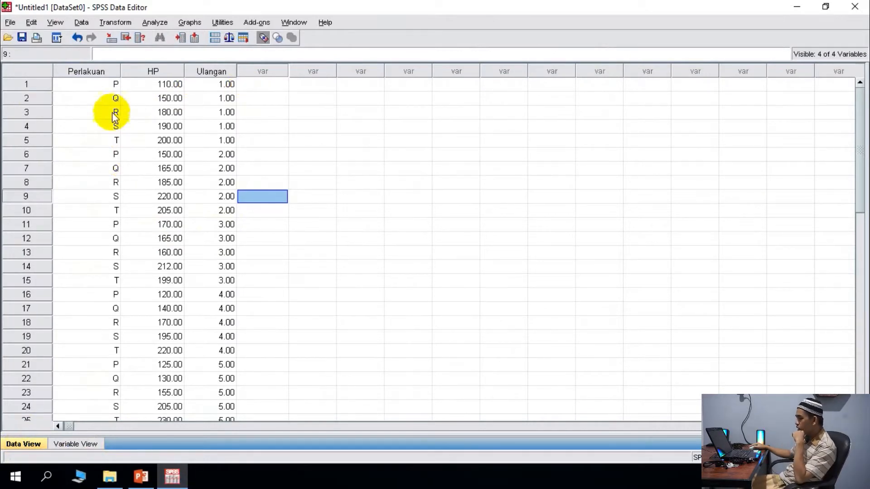
# - Review the treatment codes, replication numbers and harvest values in the Perlakuan, Ulangan and HP columns
pyautogui.click(111, 96)
pyautogui.press('Up')
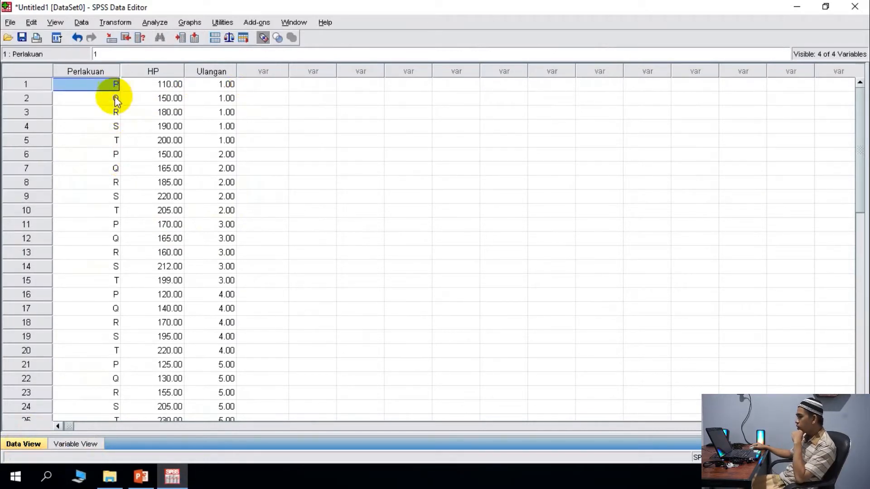
pyautogui.press('Down')
pyautogui.press('Down')
pyautogui.press('Down')
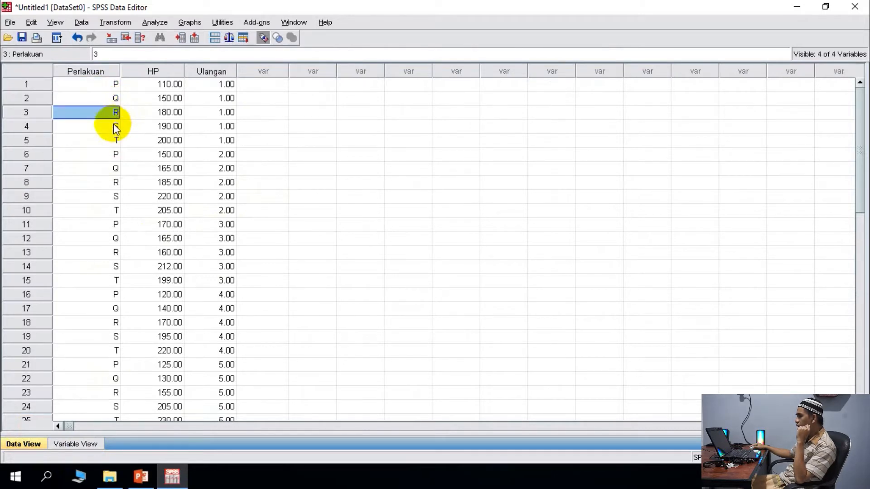
pyautogui.click(113, 140)
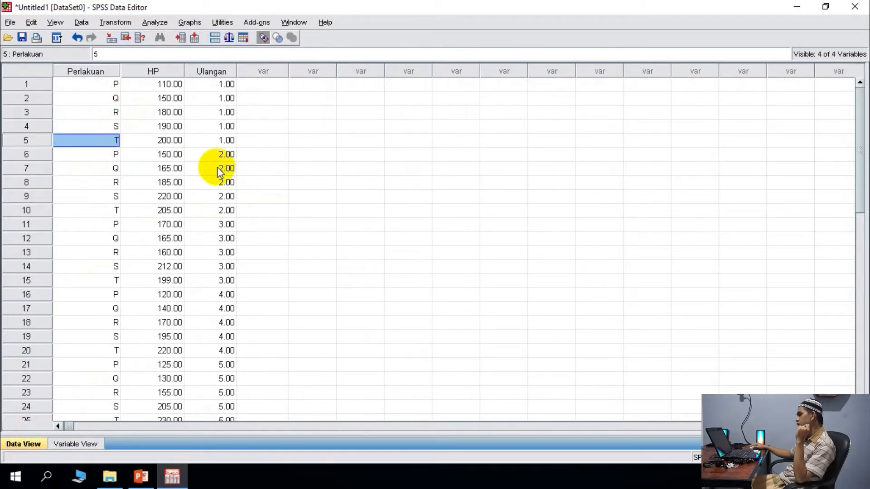
pyautogui.click(230, 85)
pyautogui.click(223, 99)
pyautogui.click(227, 115)
pyautogui.click(226, 128)
pyautogui.click(227, 141)
pyautogui.moveTo(229, 85); pyautogui.dragTo(227, 334)
pyautogui.scroll(-2, 232, 286)
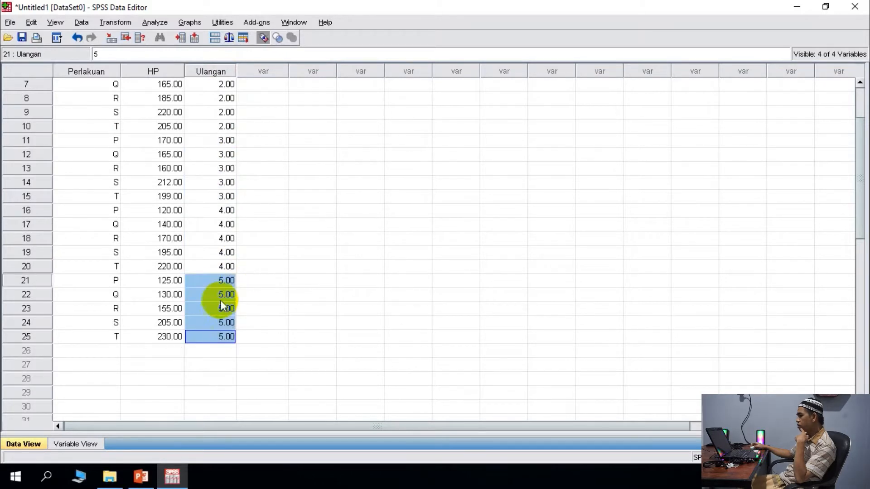
pyautogui.scroll(2, 223, 295)
pyautogui.moveTo(170, 84); pyautogui.dragTo(173, 154)
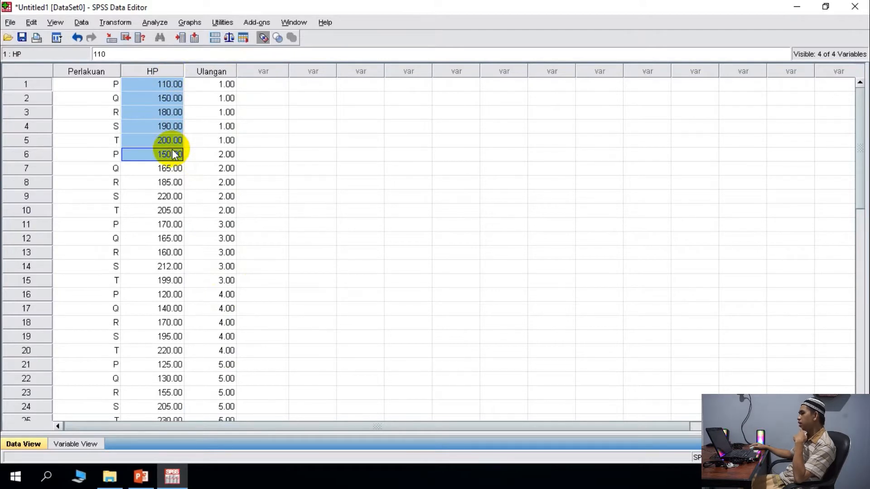
pyautogui.click(107, 84)
pyautogui.moveTo(107, 83); pyautogui.dragTo(109, 138)
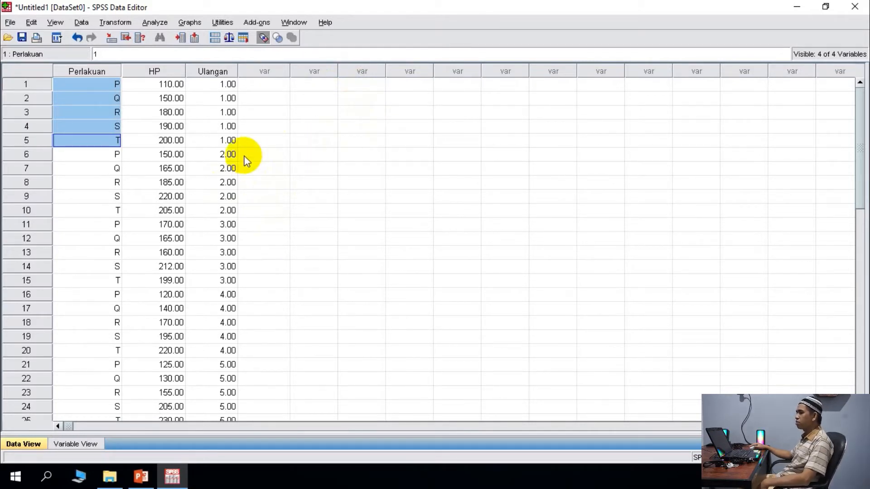
# - Set up a univariate General Linear Model with Hasil Panen as the dependent variable and Perlakuan as the fixed factor
pyautogui.click(151, 24)
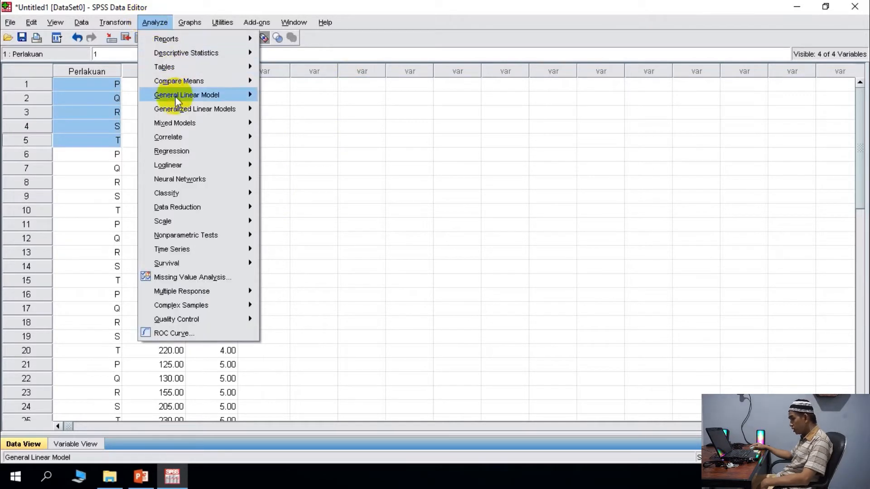
pyautogui.moveTo(221, 94)
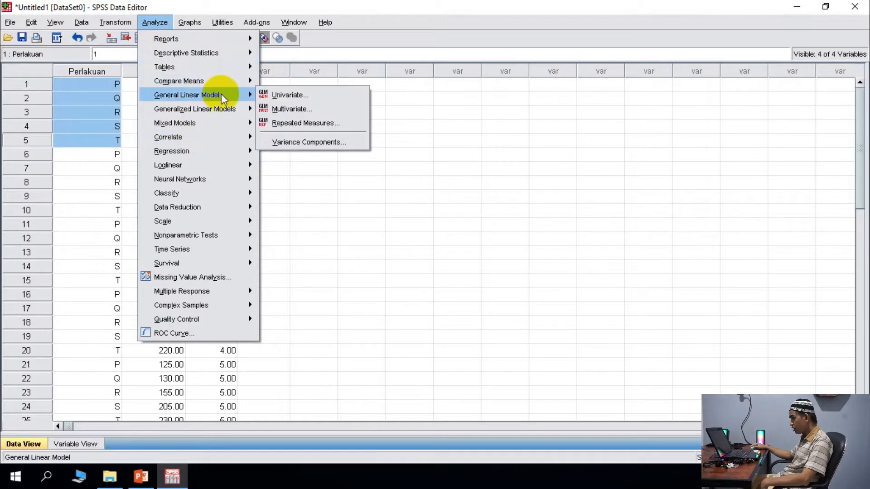
pyautogui.click(320, 96)
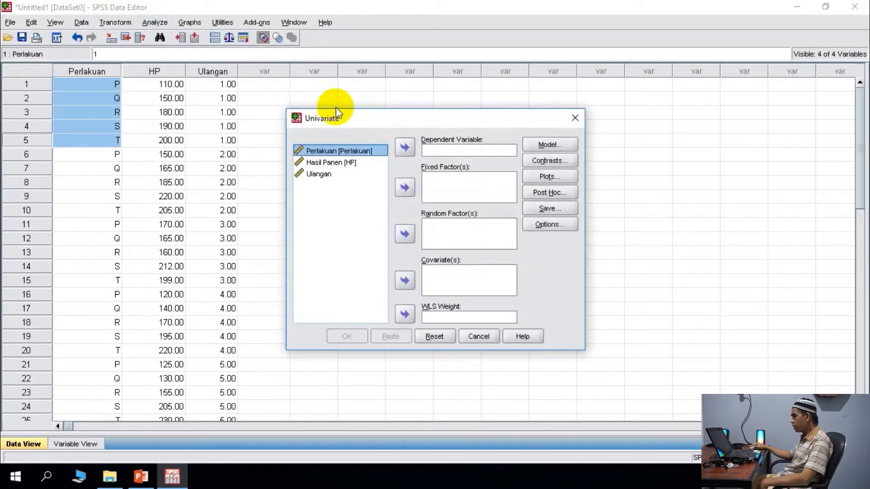
pyautogui.click(340, 162)
pyautogui.click(404, 149)
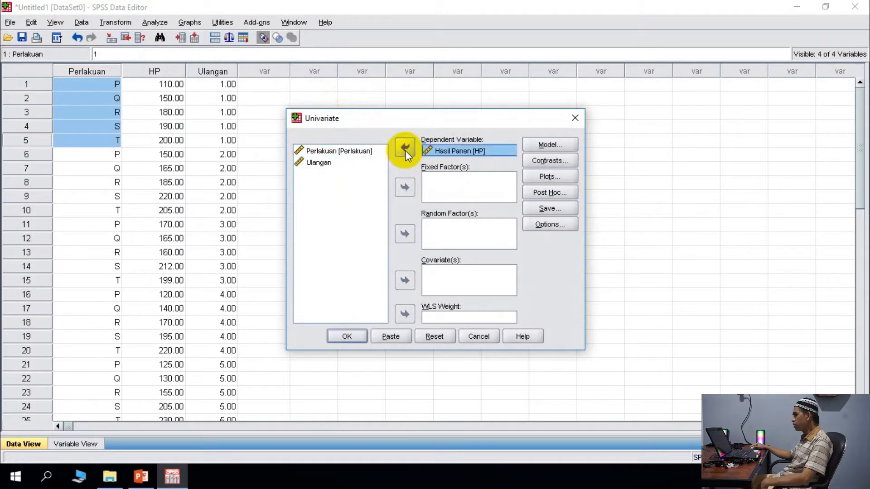
pyautogui.click(346, 156)
pyautogui.click(405, 186)
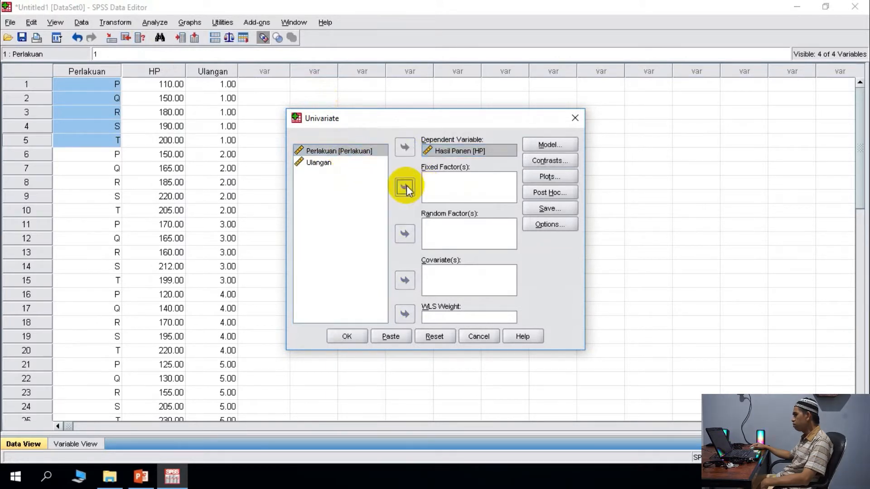
# - Include descriptive statistics in the univariate output options, run the analysis and view its result tables
pyautogui.click(555, 221)
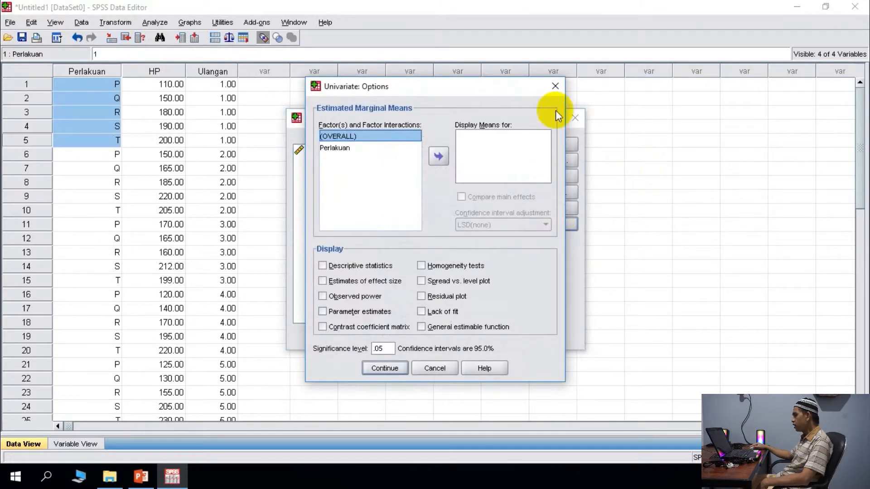
pyautogui.click(554, 86)
pyautogui.click(563, 225)
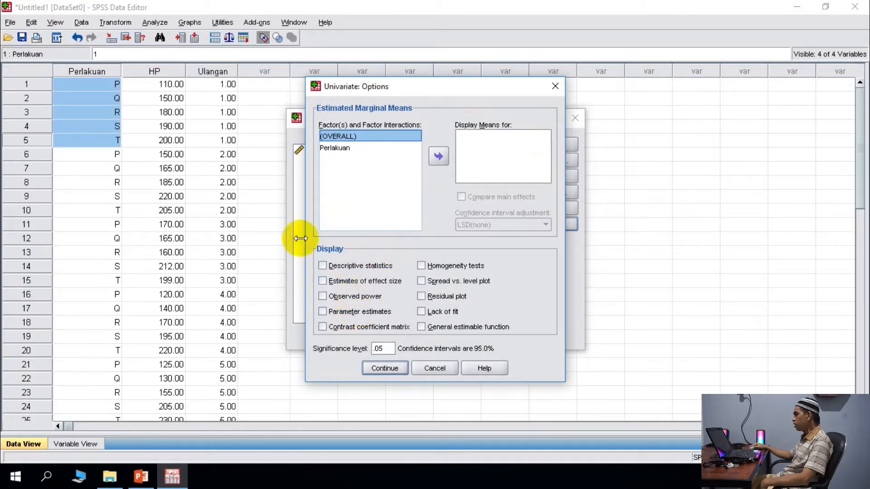
pyautogui.click(344, 269)
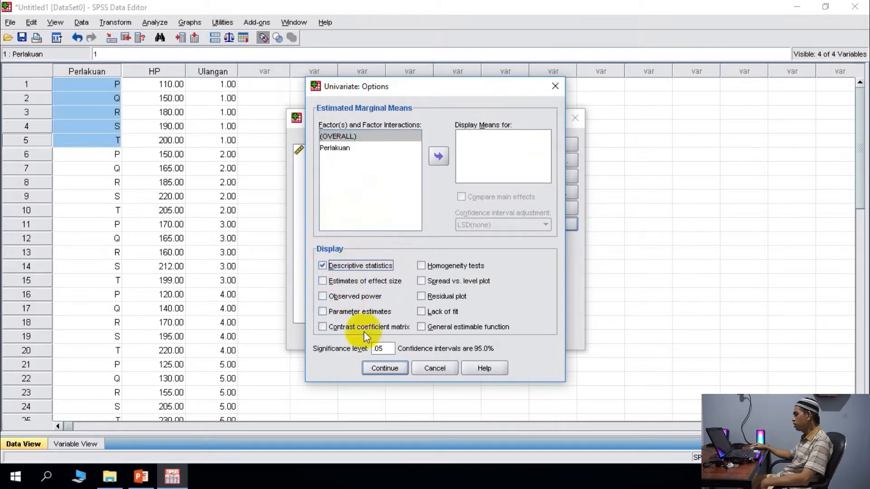
pyautogui.click(380, 368)
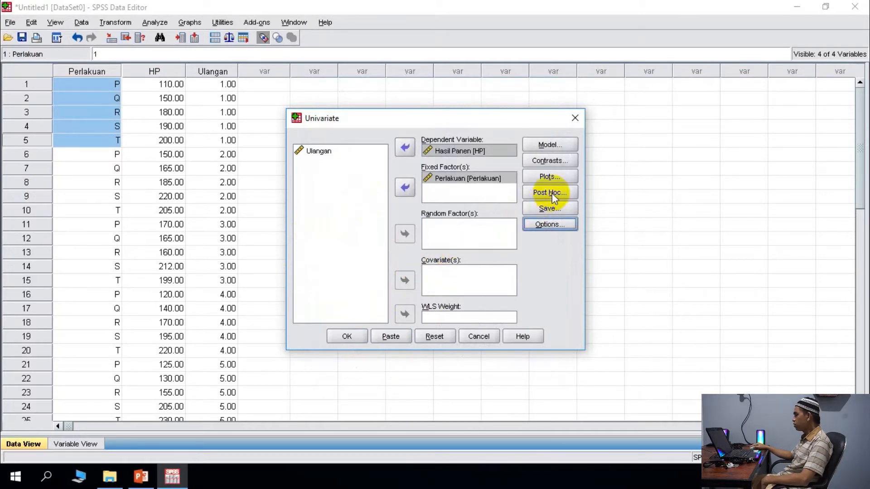
pyautogui.click(349, 333)
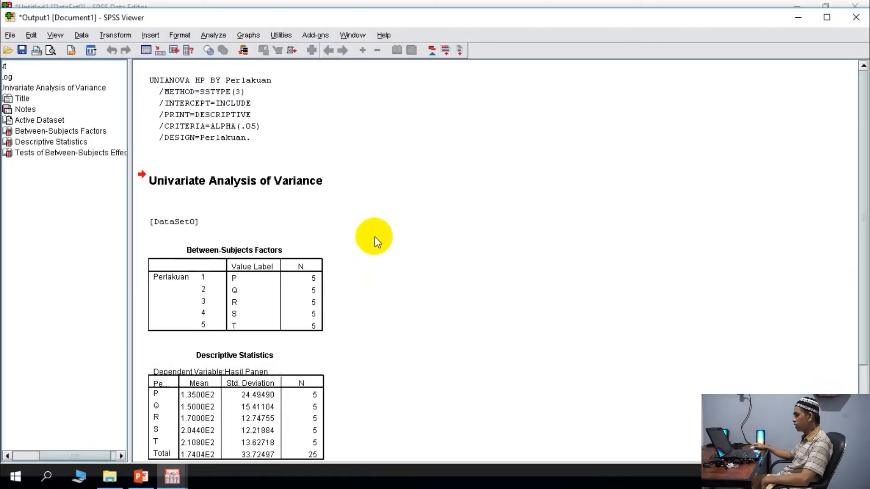
pyautogui.scroll(-1, 375, 236)
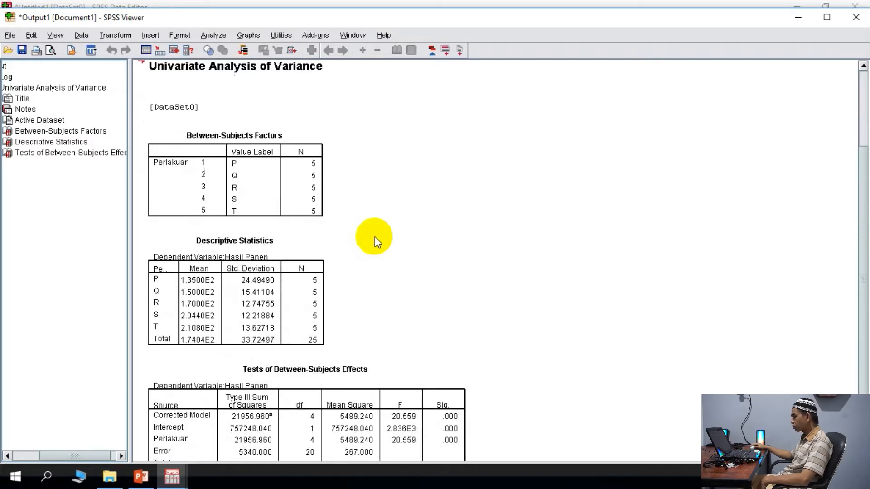
pyautogui.scroll(-1, 374, 236)
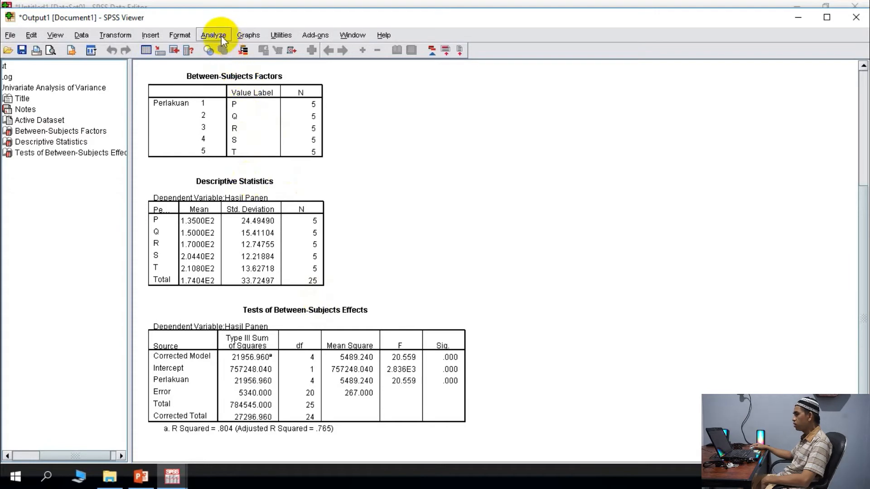
# - Go back to the dataset and set up an Explore analysis with Hasil Panen as dependent and Perlakuan as factor
pyautogui.click(172, 476)
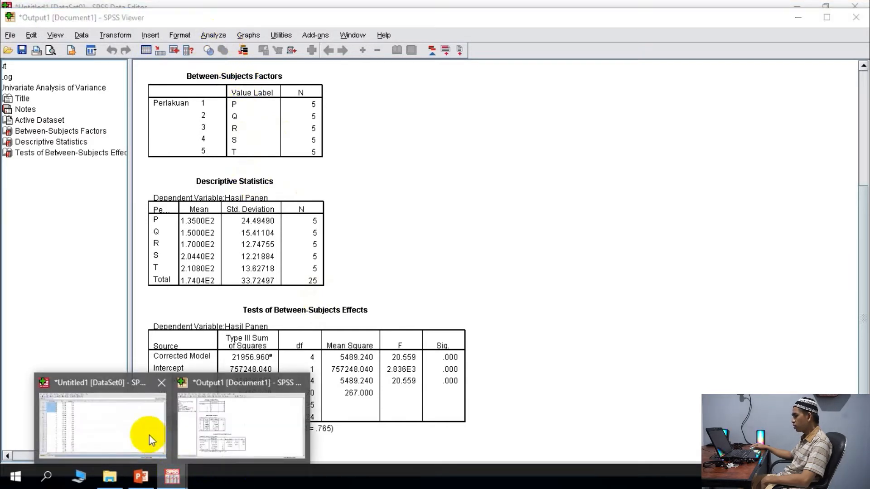
pyautogui.click(149, 434)
pyautogui.click(154, 23)
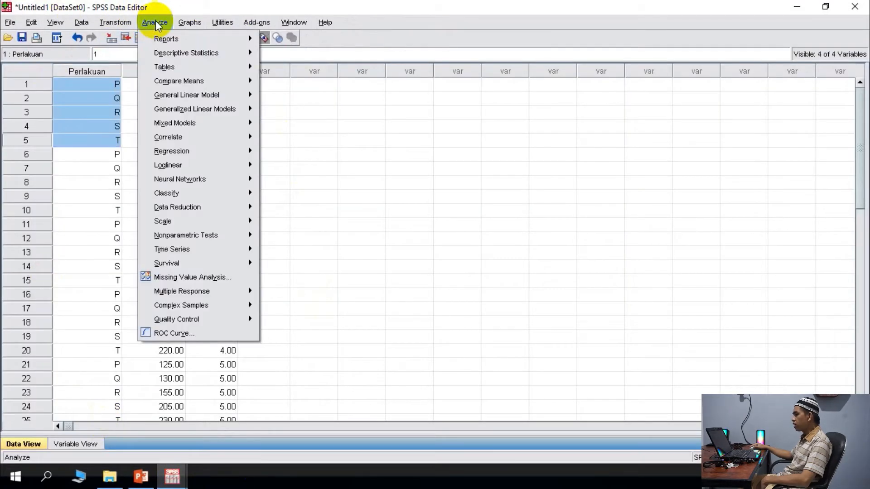
pyautogui.moveTo(205, 56)
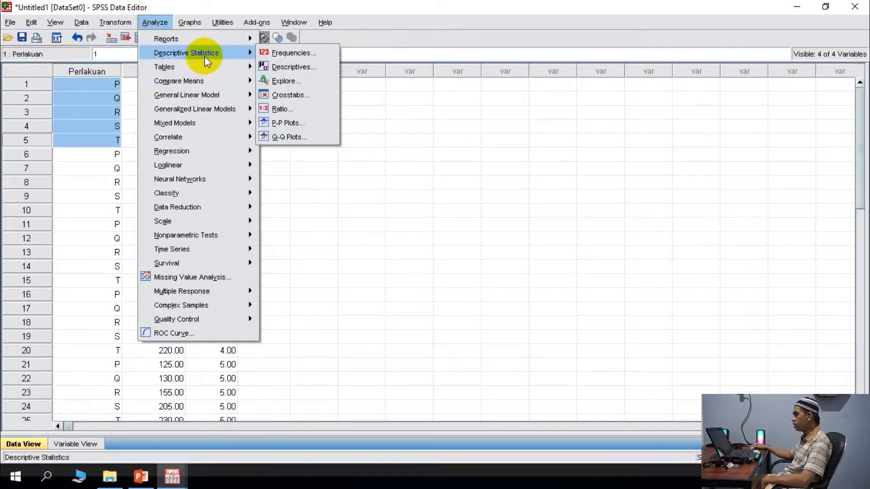
pyautogui.click(307, 81)
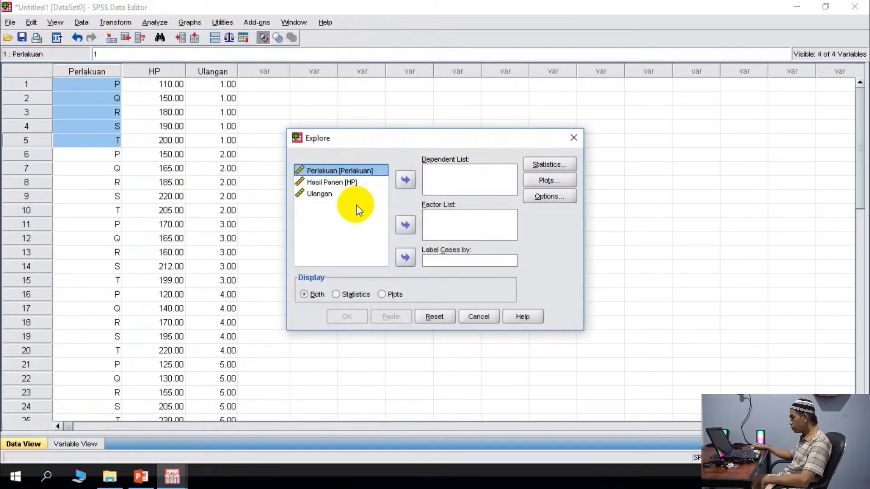
pyautogui.click(362, 185)
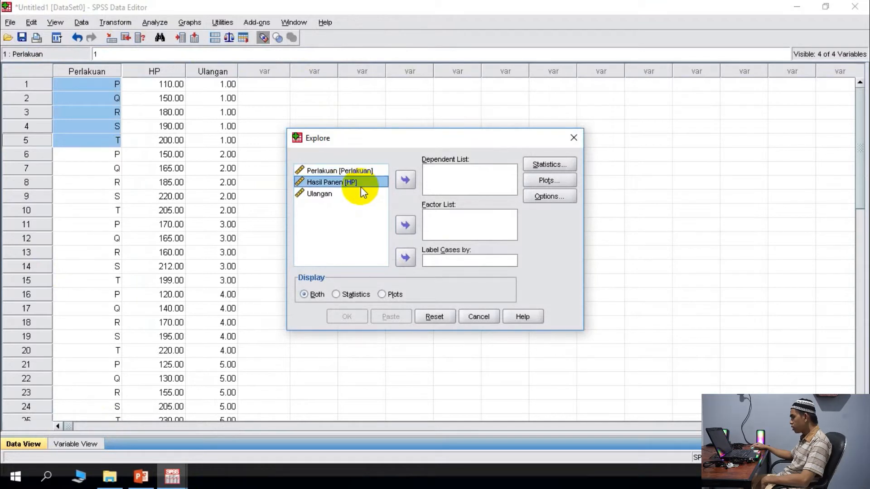
pyautogui.click(405, 180)
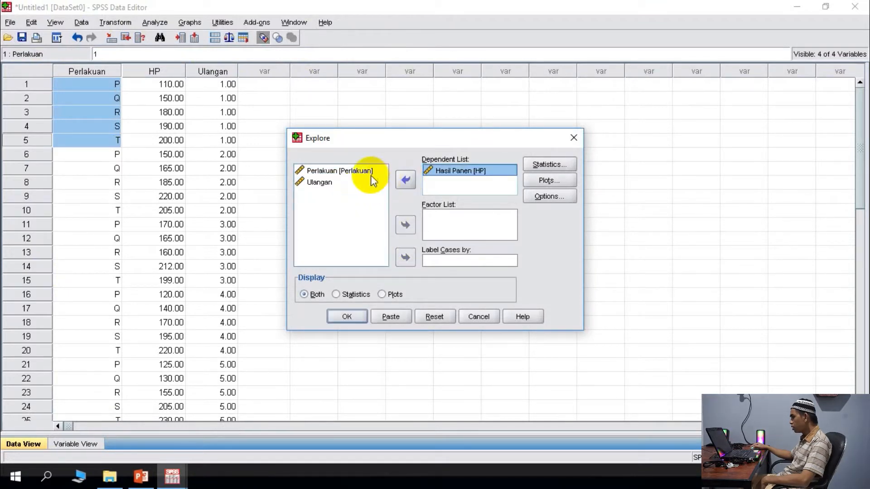
pyautogui.click(368, 171)
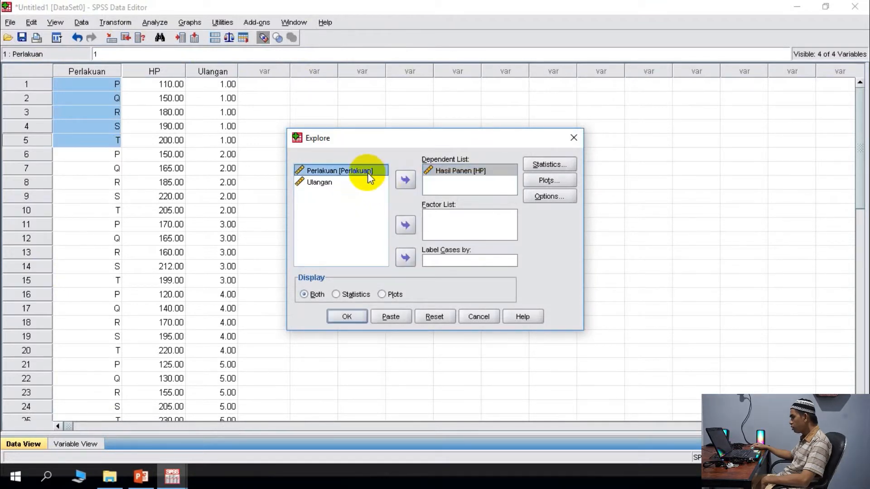
pyautogui.click(409, 225)
# - Accept Descriptives with a 95% confidence interval for the mean as the Explore statistics and run the analysis
pyautogui.click(565, 166)
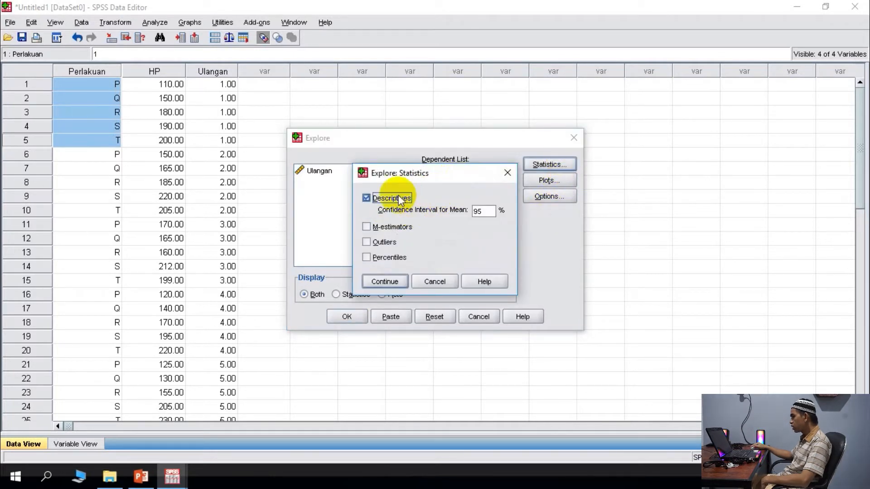
pyautogui.click(385, 278)
pyautogui.click(359, 321)
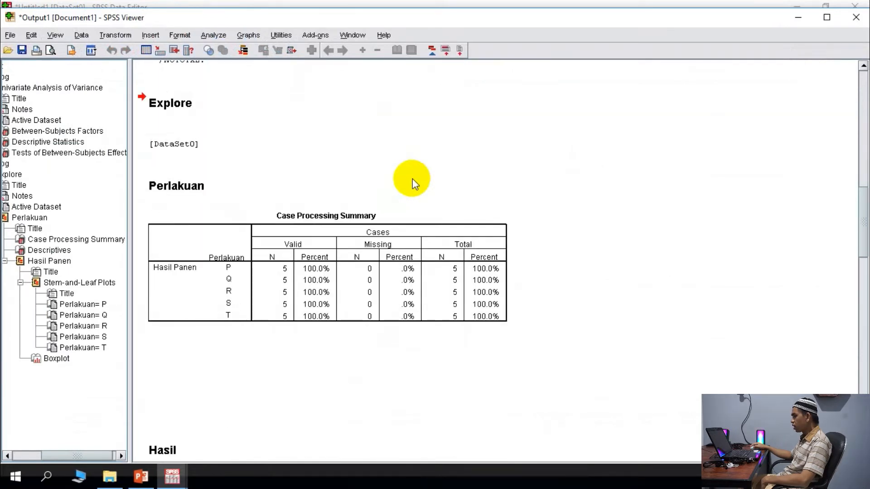
# - Examine the Case Processing Summary and the Descriptives table of Hasil Panen for each treatment in the Explore output
pyautogui.scroll(-5, 412, 178)
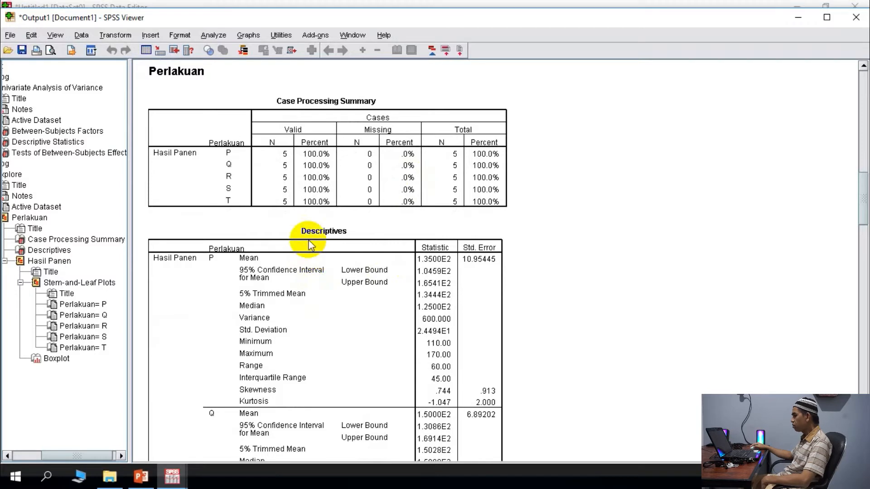
pyautogui.scroll(-5, 310, 245)
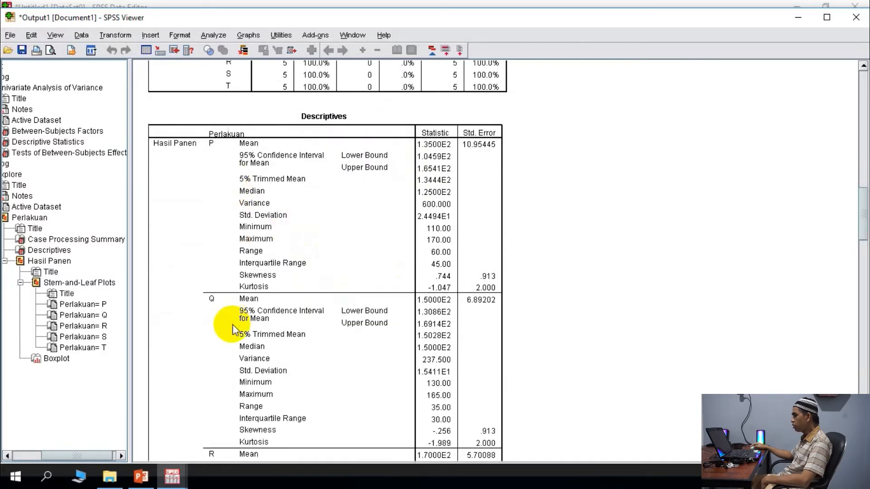
pyautogui.scroll(-3, 232, 324)
pyautogui.scroll(-2, 243, 364)
pyautogui.scroll(12, 287, 305)
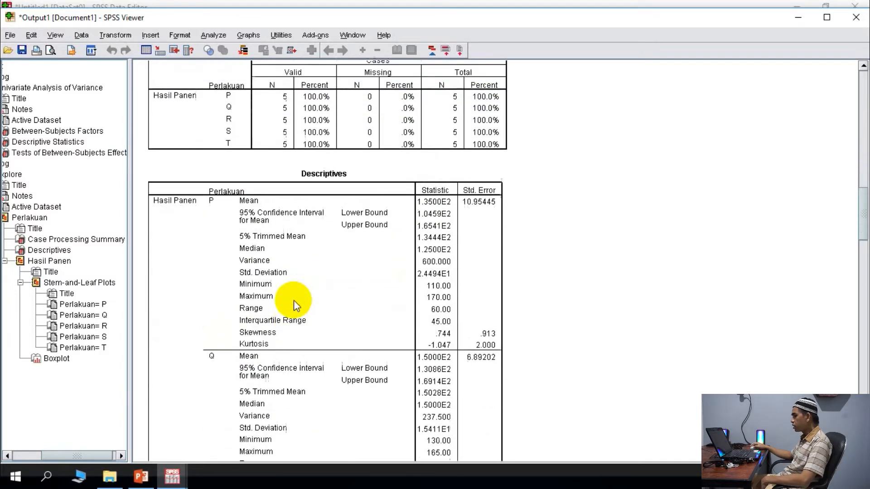
pyautogui.scroll(-2, 282, 271)
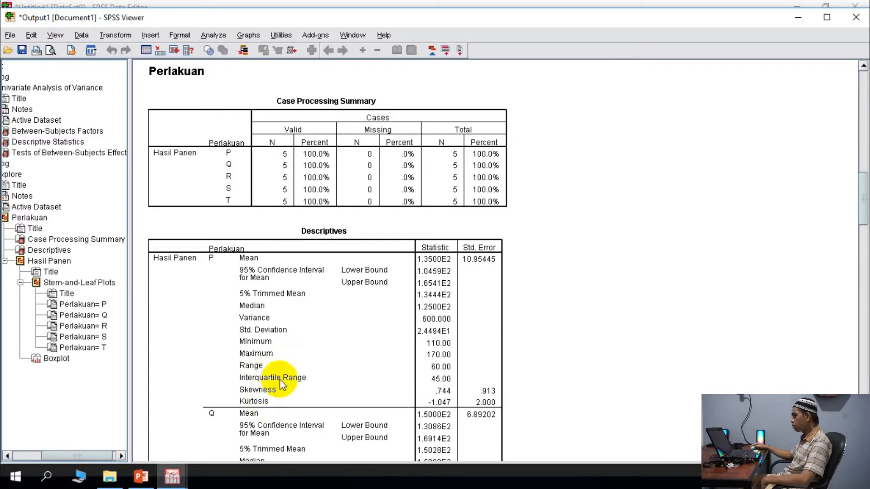
pyautogui.scroll(-3, 284, 235)
pyautogui.scroll(-3, 284, 236)
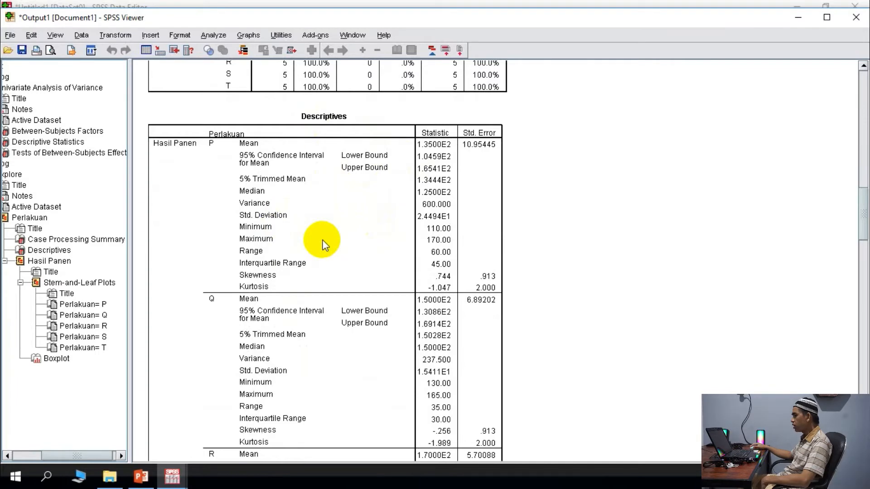
pyautogui.scroll(-12, 324, 245)
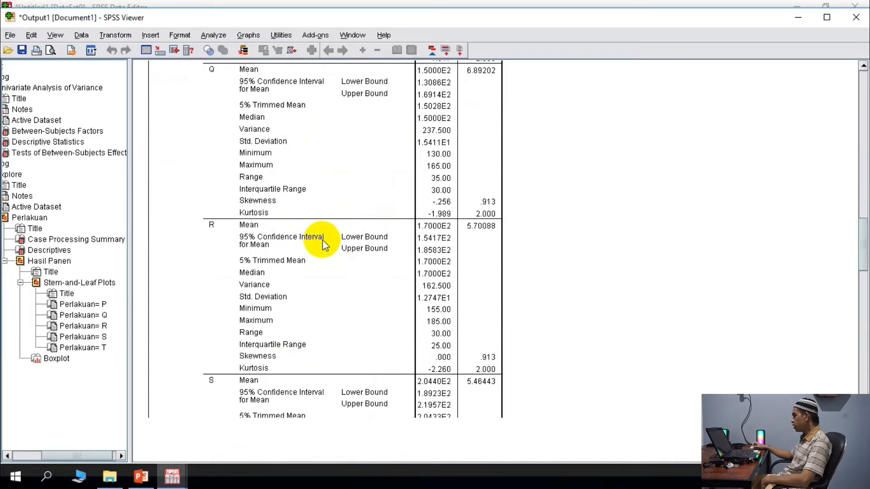
# - View the start of the Univariate Analysis of Variance output, and return to the dataset in the Data Editor
pyautogui.scroll(20, 324, 244)
pyautogui.scroll(20, 322, 242)
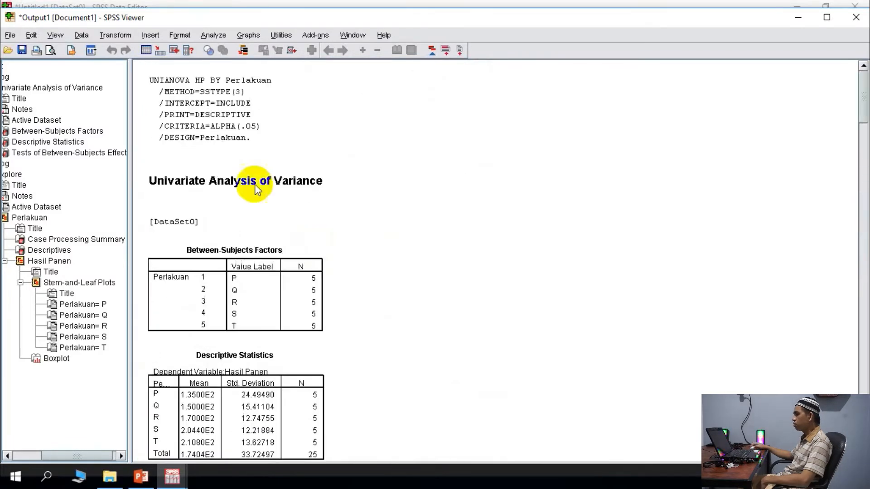
pyautogui.click(209, 31)
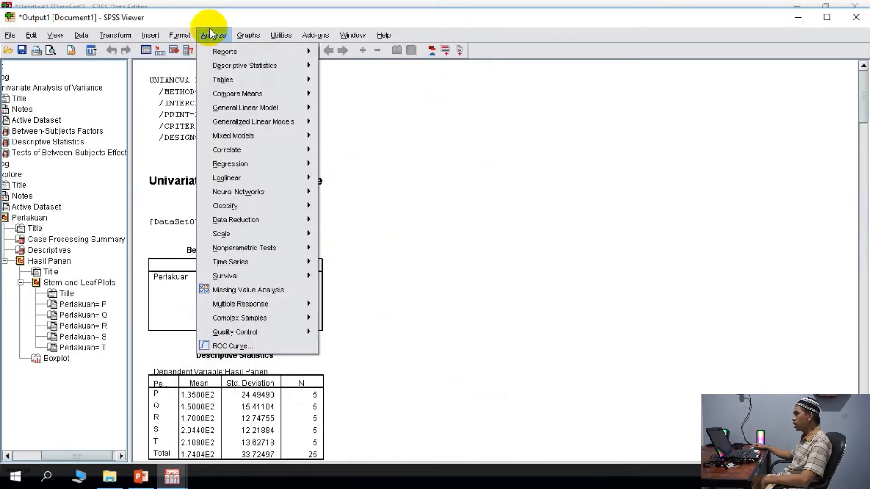
pyautogui.click(172, 476)
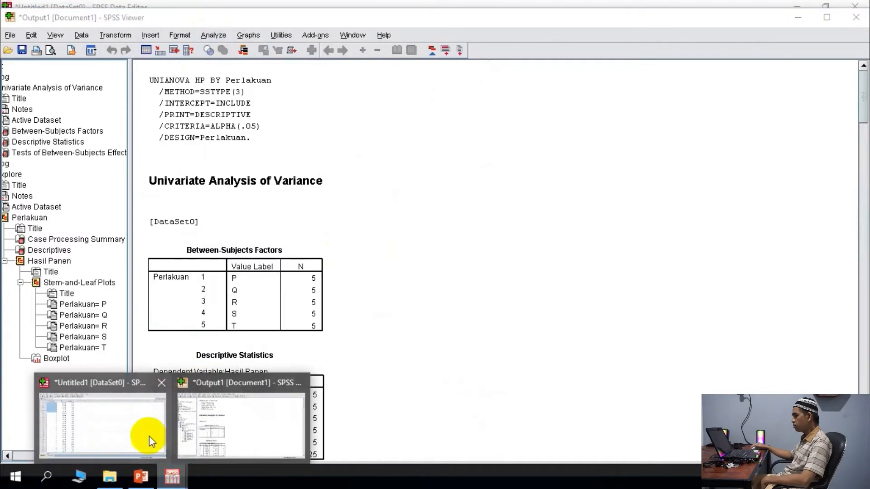
pyautogui.click(149, 436)
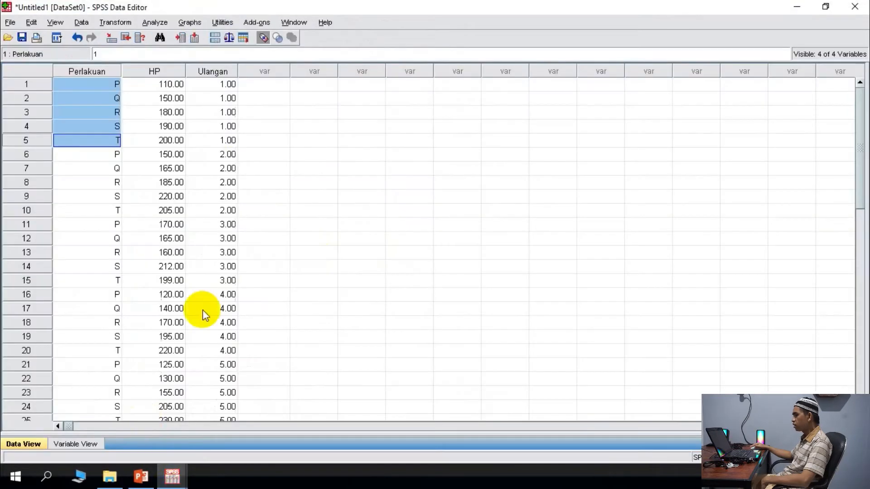
# - View the Descriptives analysis dialog with its available variables and close it without running the analysis
pyautogui.click(154, 23)
pyautogui.moveTo(223, 57)
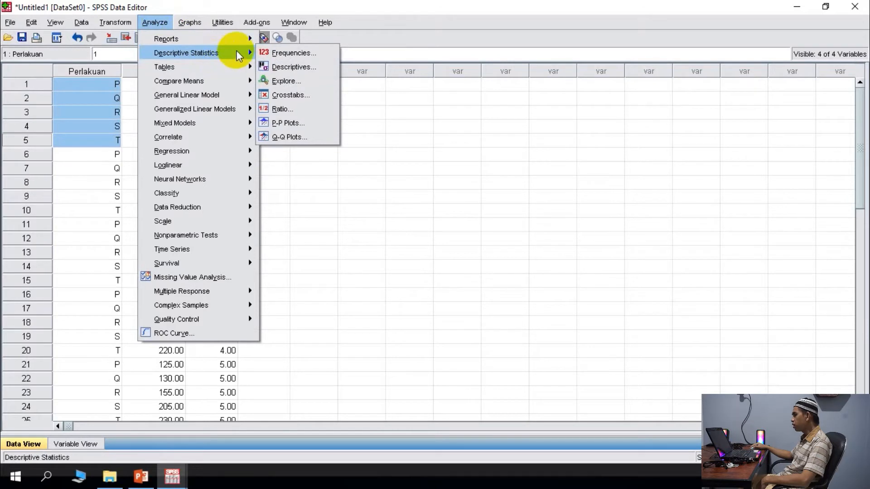
pyautogui.click(314, 67)
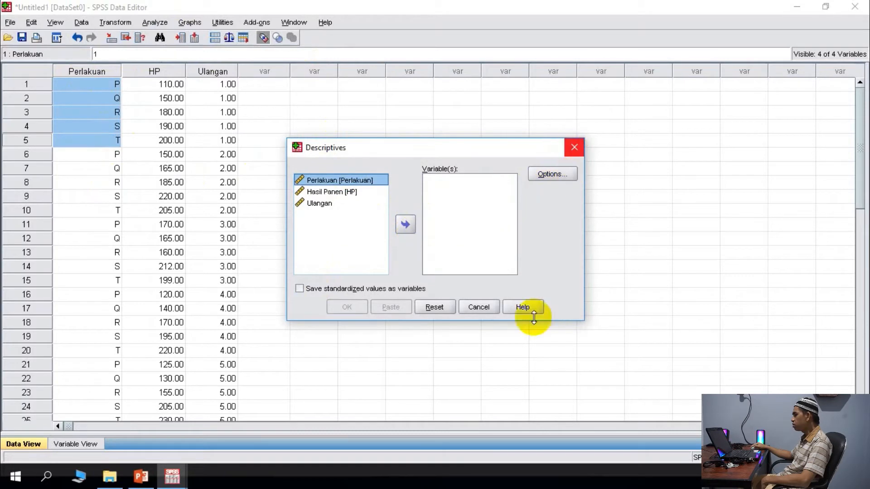
pyautogui.click(490, 311)
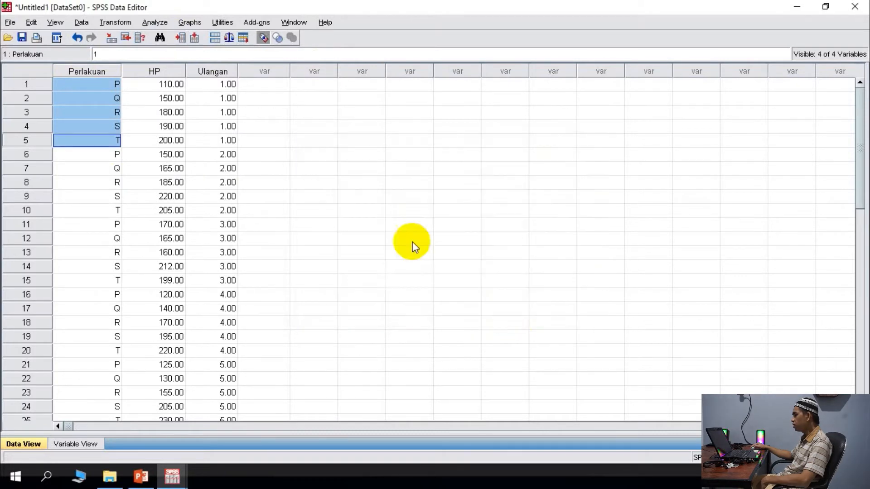
# - View the Frequencies analysis dialog with its variable list and settings, and close it without running the analysis
pyautogui.click(157, 24)
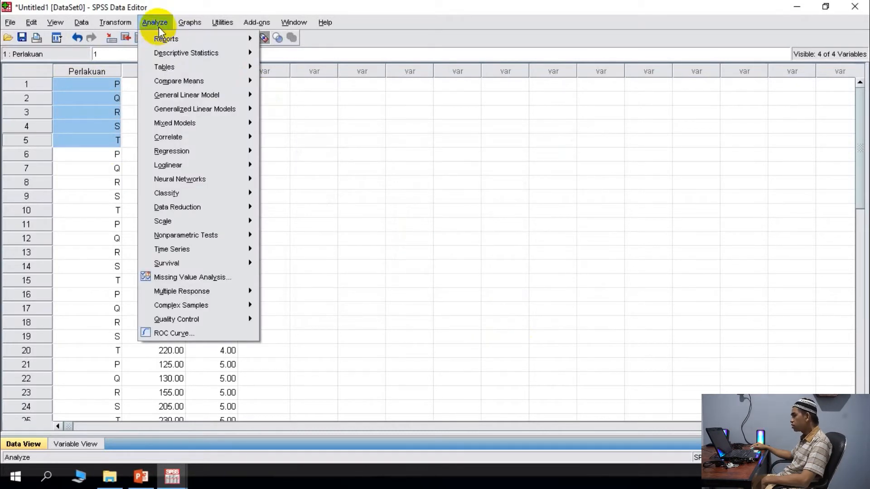
pyautogui.moveTo(196, 54)
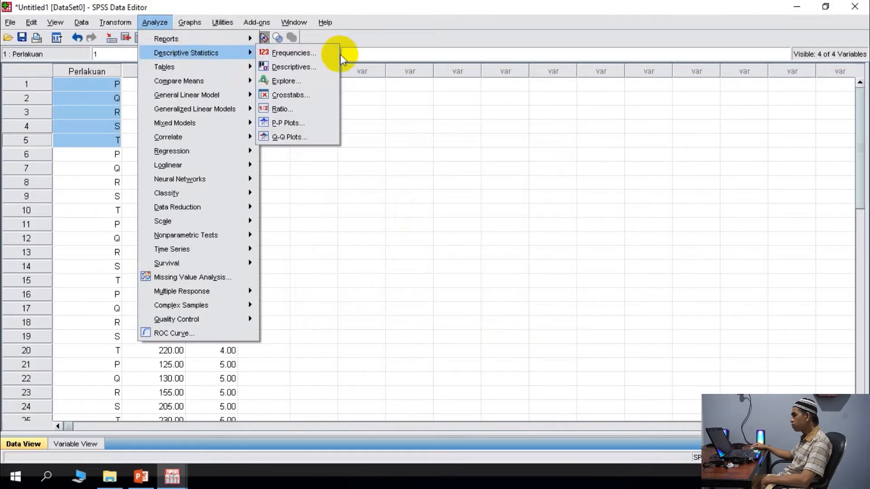
pyautogui.click(317, 54)
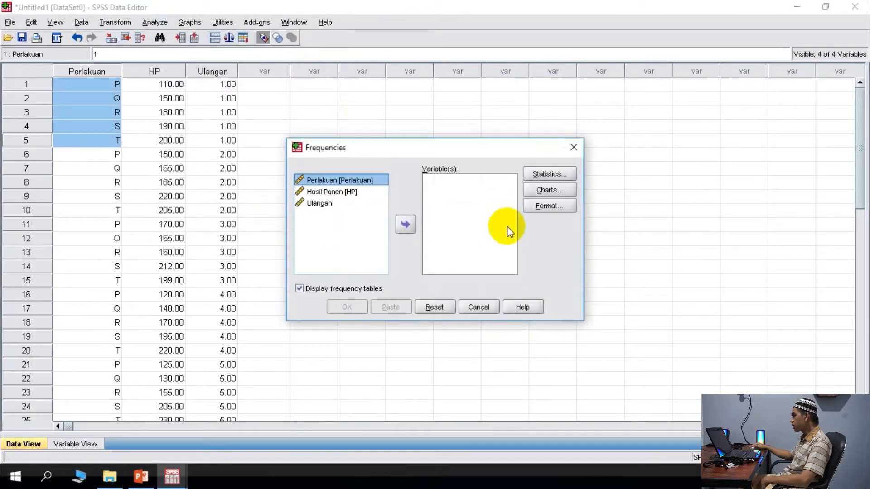
pyautogui.click(574, 148)
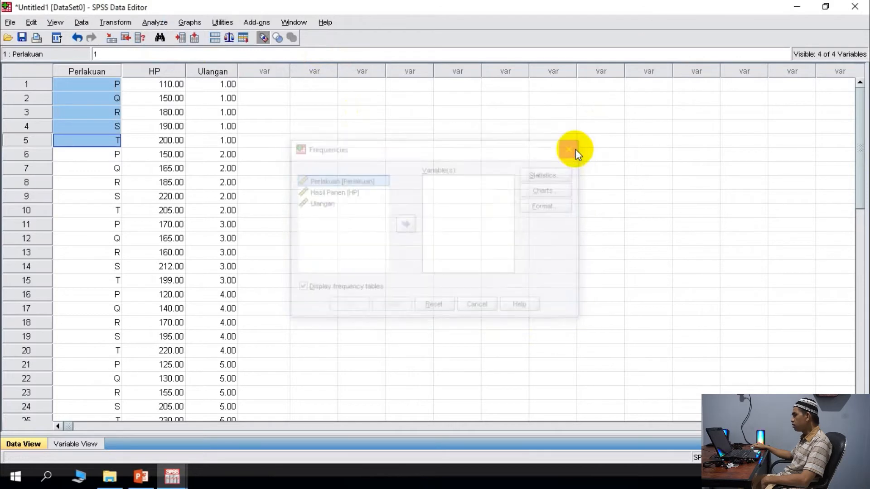
# - Review the Univariate setup for Hasil Panen by Perlakuan and its display options, and close both dialogs without running
pyautogui.click(156, 23)
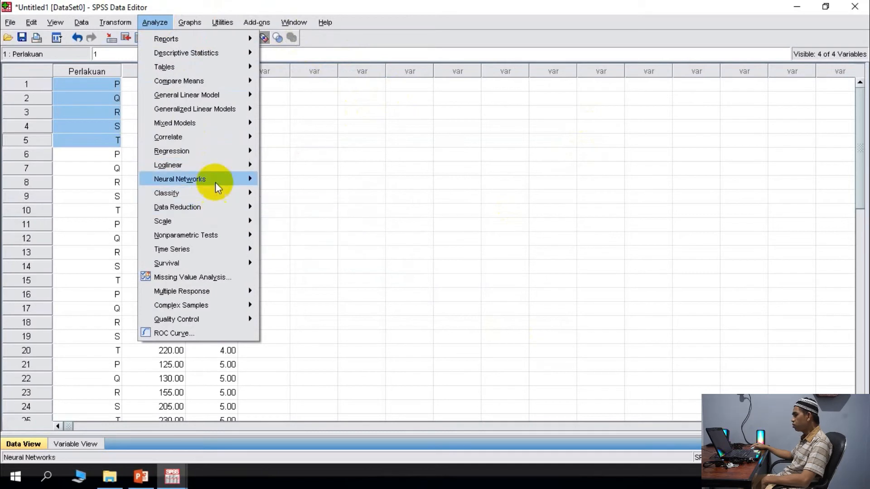
pyautogui.moveTo(218, 93)
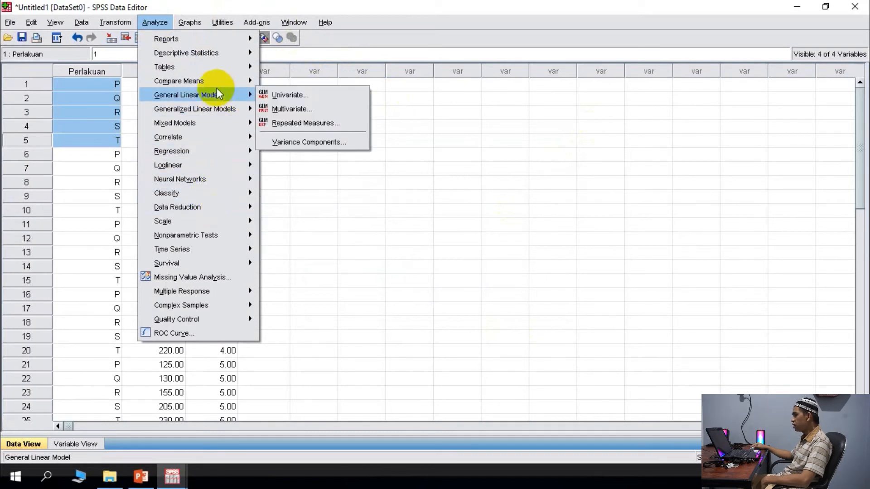
pyautogui.click(276, 96)
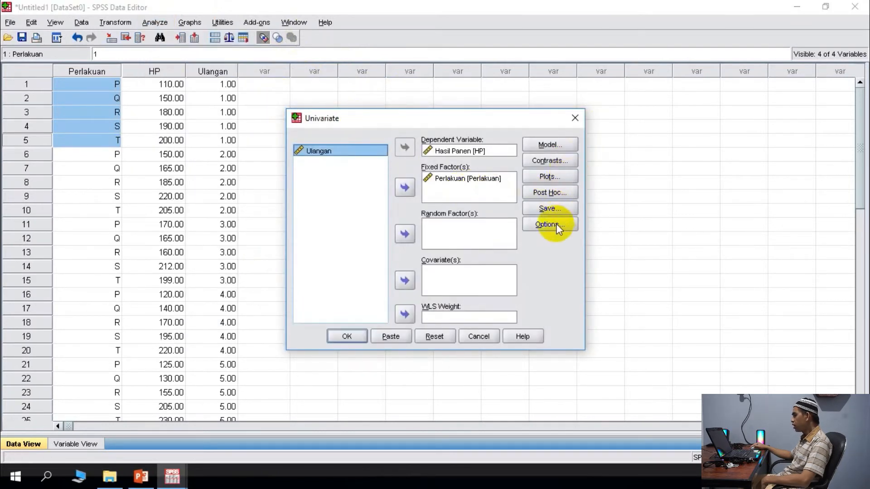
pyautogui.click(557, 225)
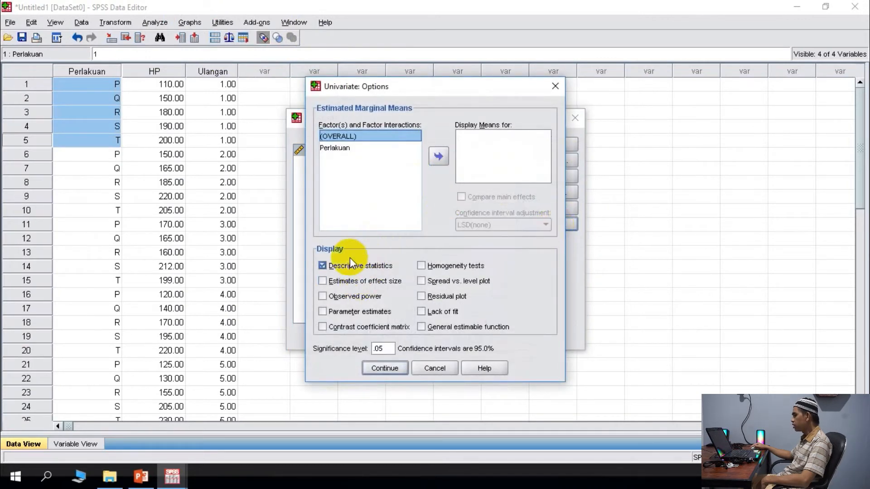
pyautogui.click(554, 86)
pyautogui.click(574, 118)
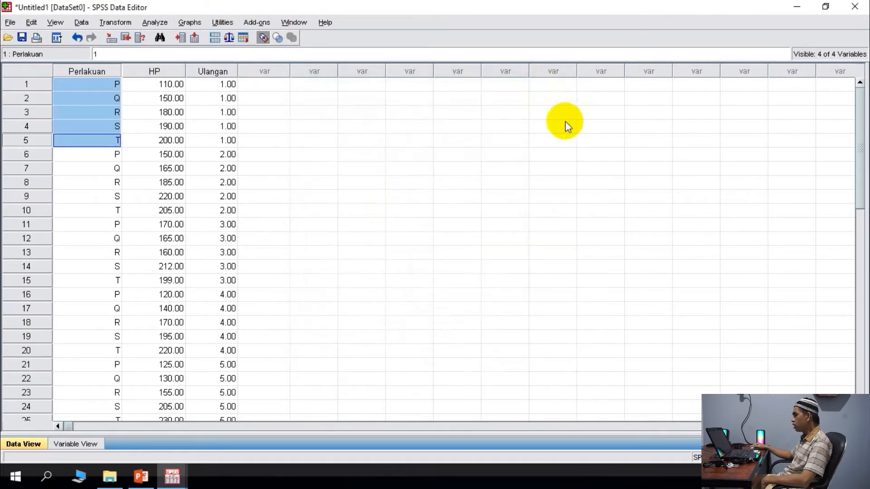
# - Review the Explore setup for Hasil Panen by Perlakuan and its statistics settings, and close both dialogs without running
pyautogui.click(151, 23)
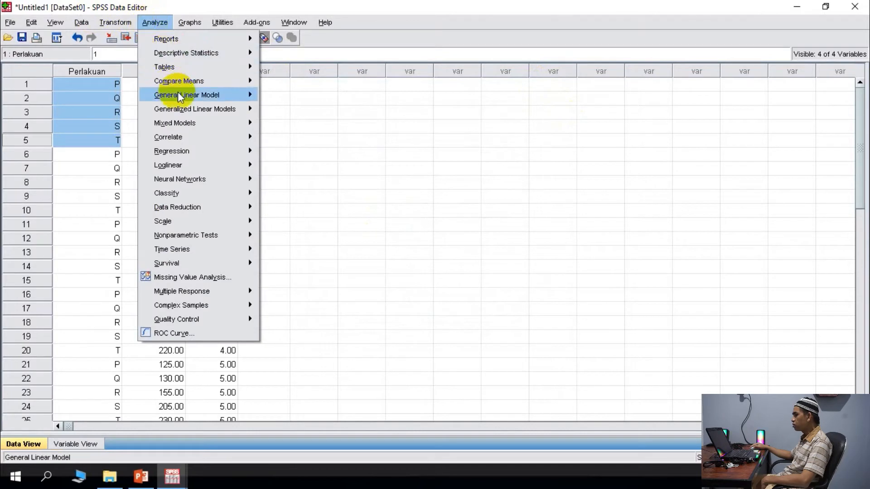
pyautogui.moveTo(230, 50)
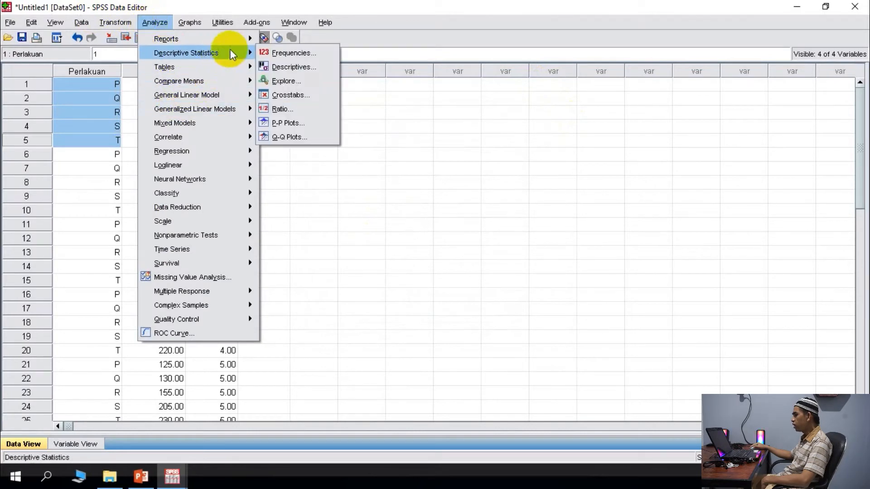
pyautogui.click(312, 83)
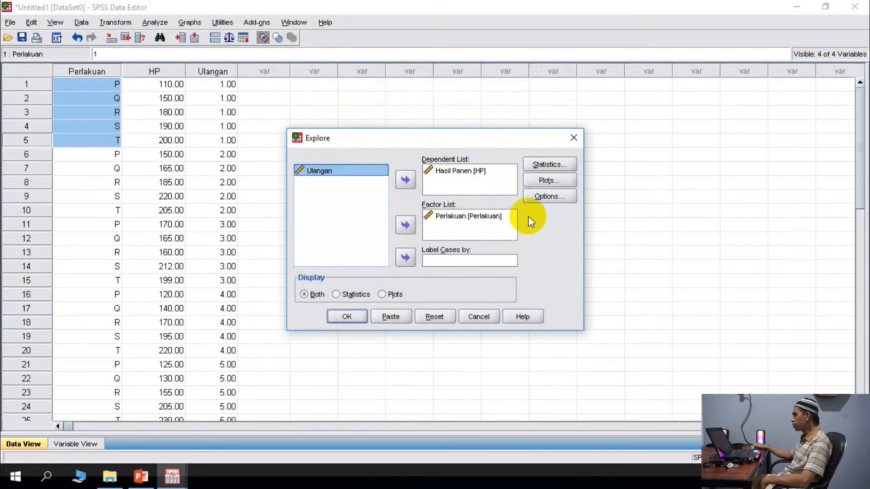
pyautogui.click(548, 164)
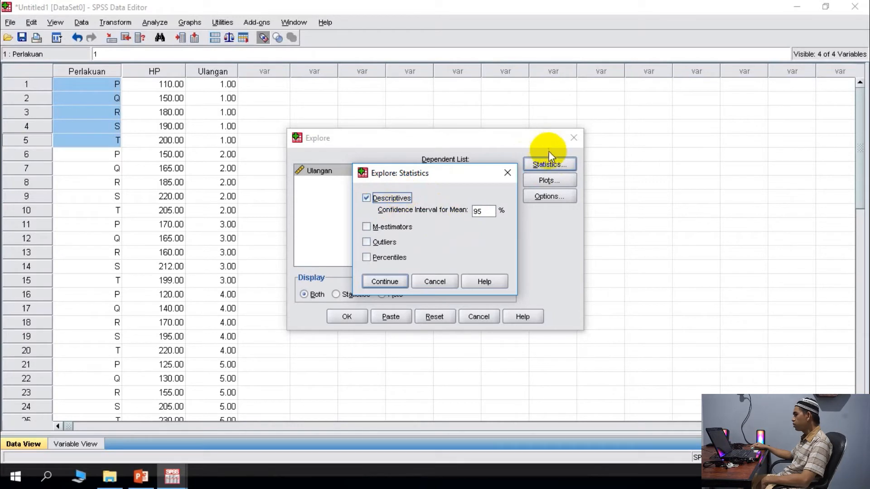
pyautogui.click(513, 175)
pyautogui.click(567, 139)
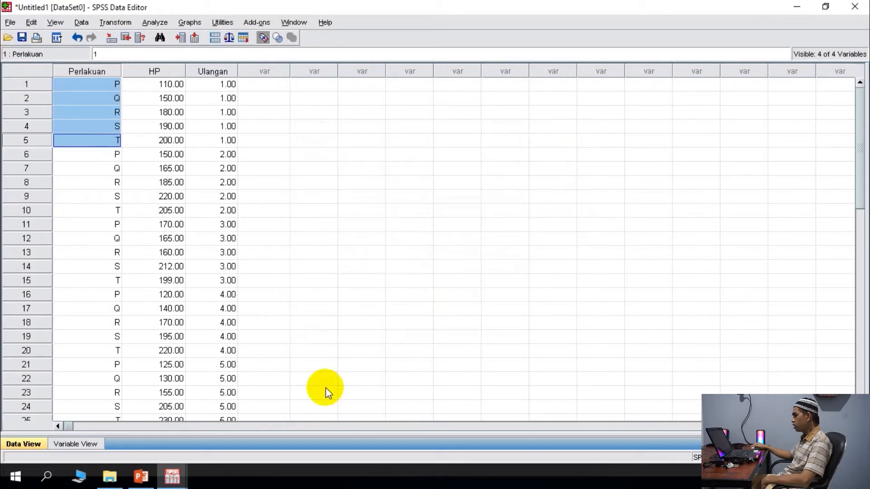
# - Switch to the output and compare the univariate Descriptive Statistics table with the Explore Descriptives table of Hasil Panen
pyautogui.moveTo(172, 476)
pyautogui.click(240, 452)
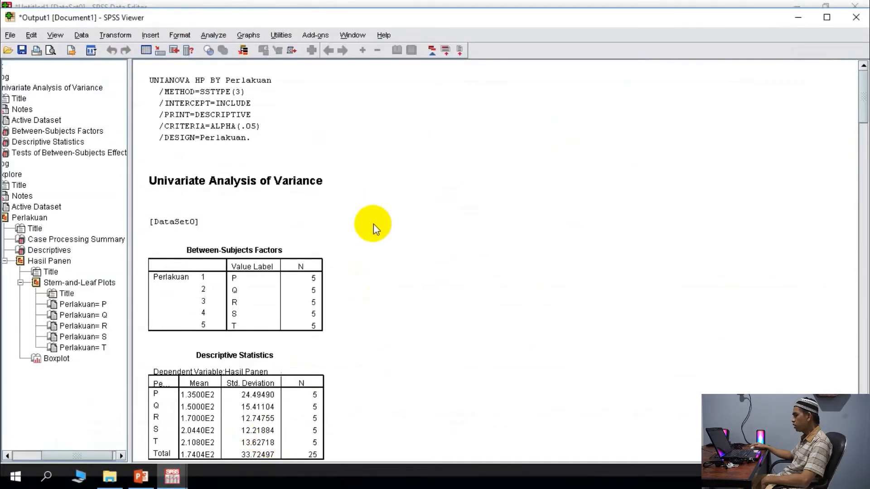
pyautogui.scroll(-3, 269, 263)
pyautogui.scroll(-6, 268, 241)
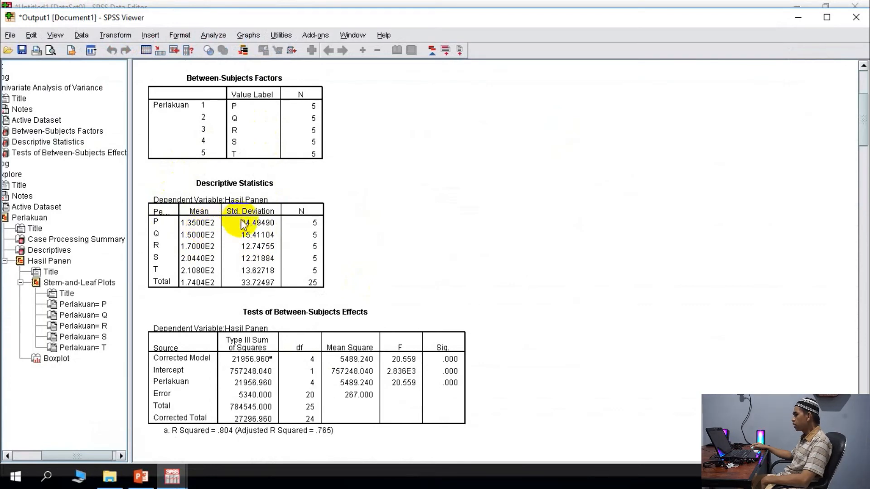
pyautogui.scroll(-20, 278, 240)
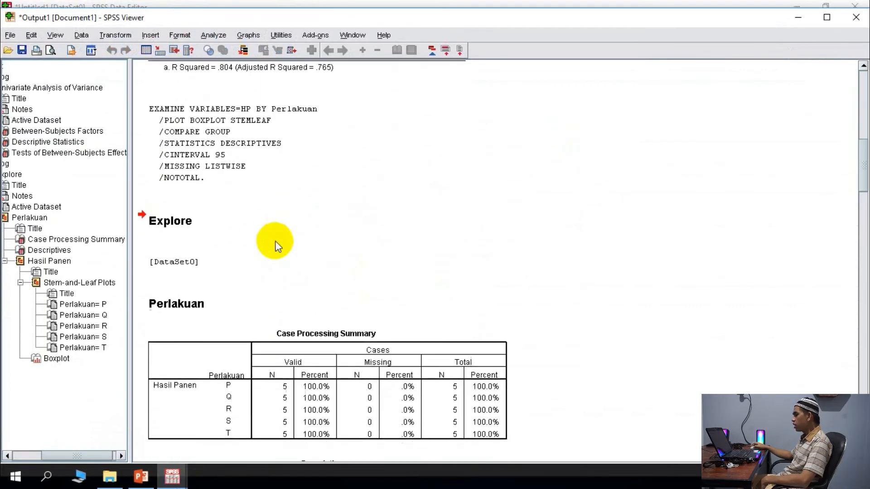
pyautogui.scroll(-11, 277, 246)
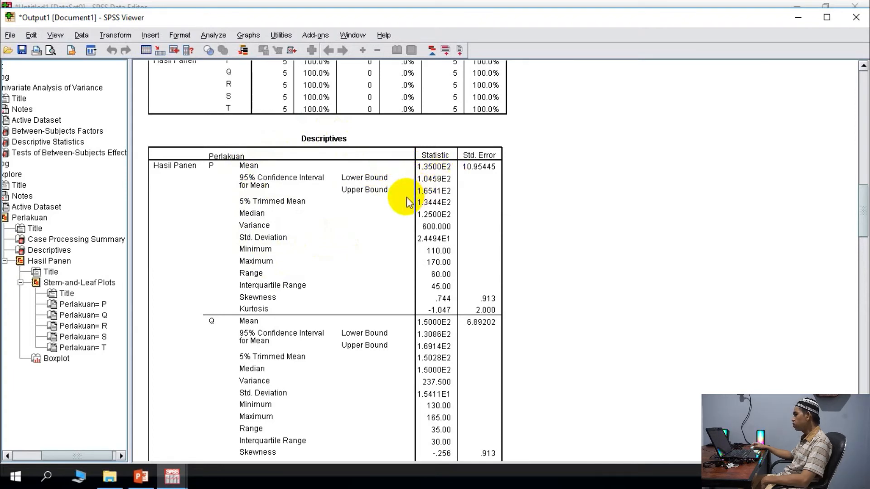
pyautogui.scroll(3, 319, 189)
pyautogui.scroll(20, 318, 190)
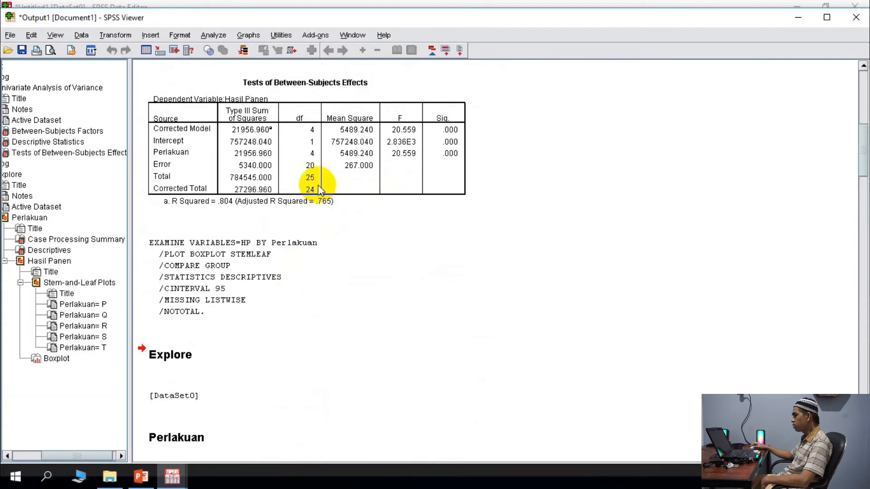